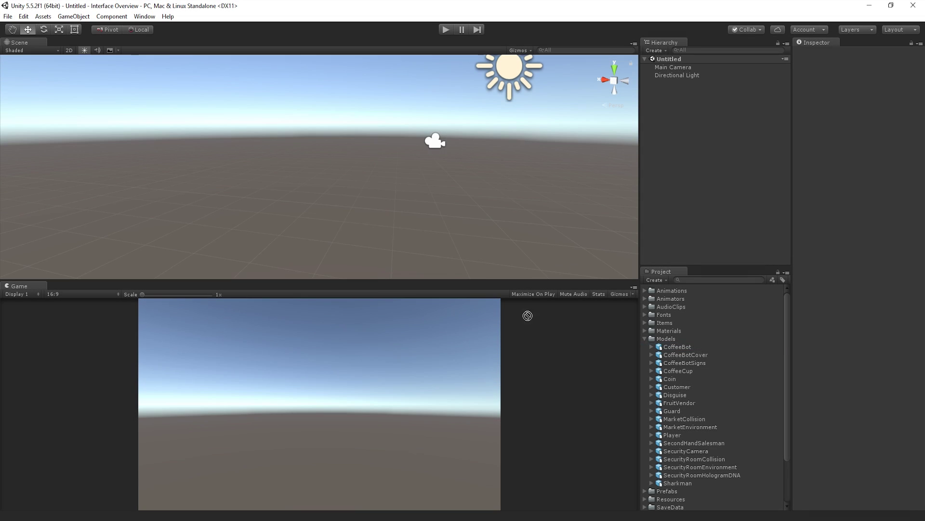
Place the CoffeeBot, Guard, Player and FruitVendor models into the scene.
left_click_drag(527, 316, 292, 195)
left_click_drag(682, 413, 405, 202)
left_click_drag(672, 434, 501, 204)
left_click_drag(679, 402, 454, 202)
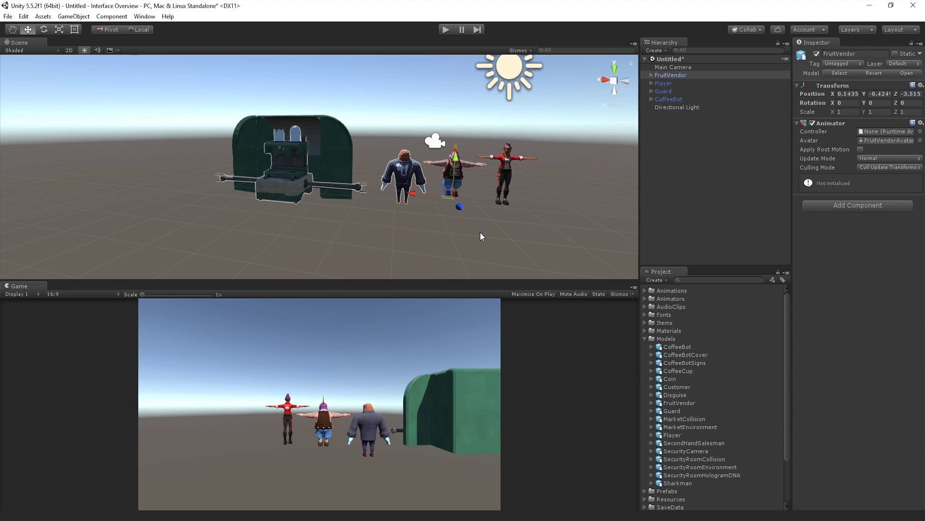
Delete Guard and FruitVendor from the scene.
left_click(668, 91)
key("Delete")
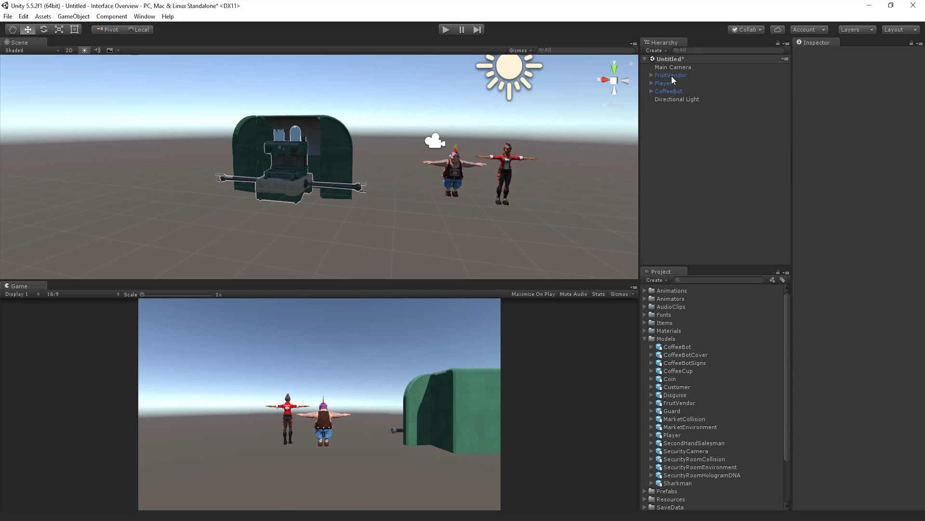
left_click(672, 76)
key("Delete")
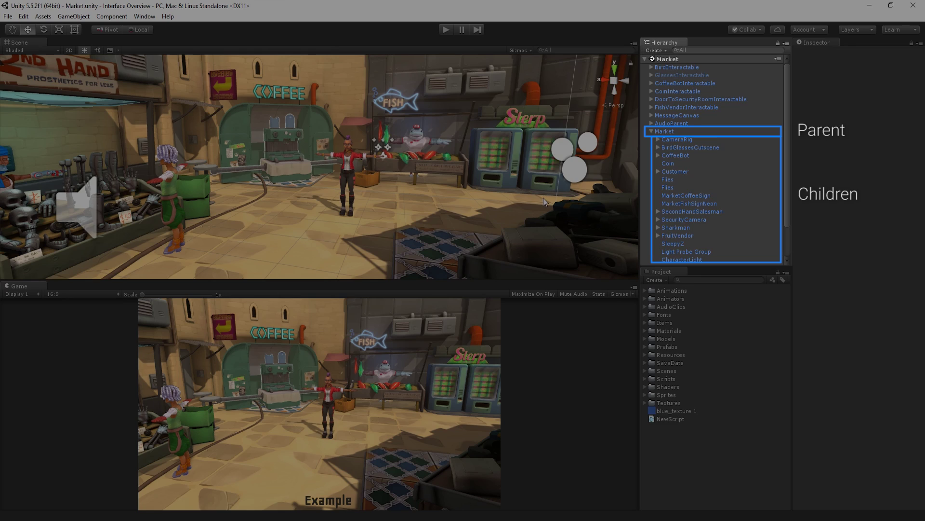
Expand and collapse MessageCanvas and AudioParent to view their children.
left_click(651, 116)
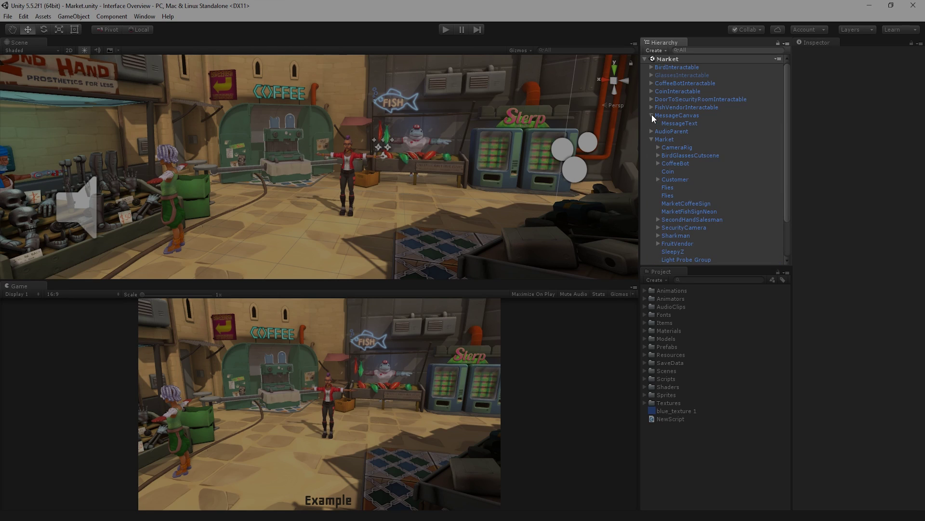
left_click(651, 116)
left_click(652, 124)
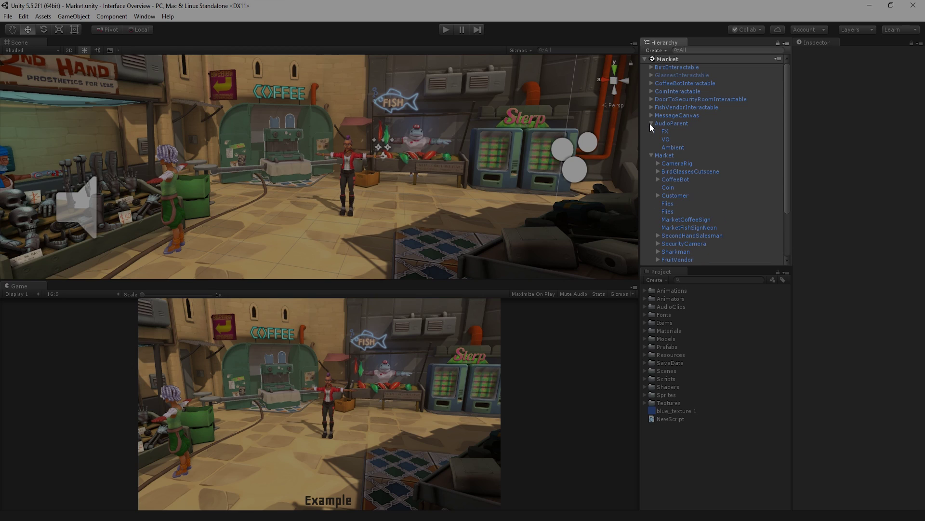
left_click(651, 124)
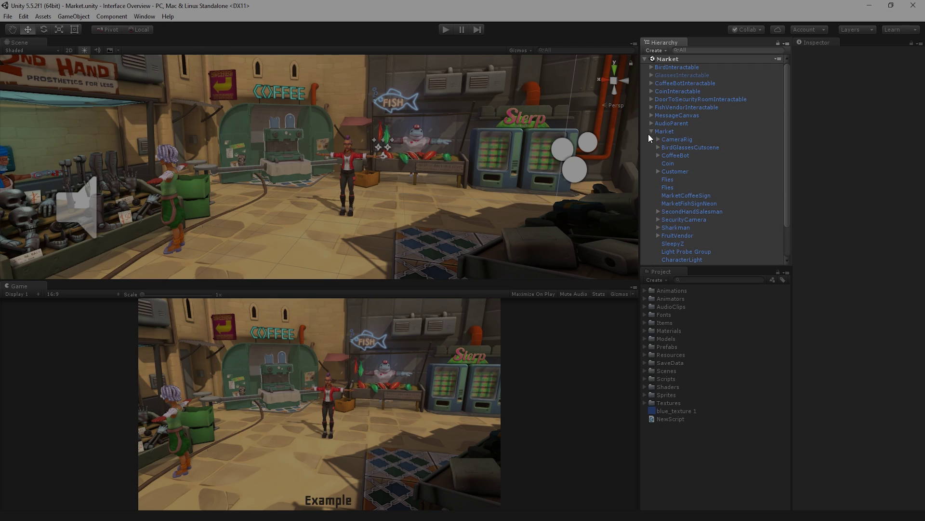
Browse CoffeeBot's descendants, then move SecondHandSalesman below SecurityCamera and Light Probe Group up.
left_click(658, 155)
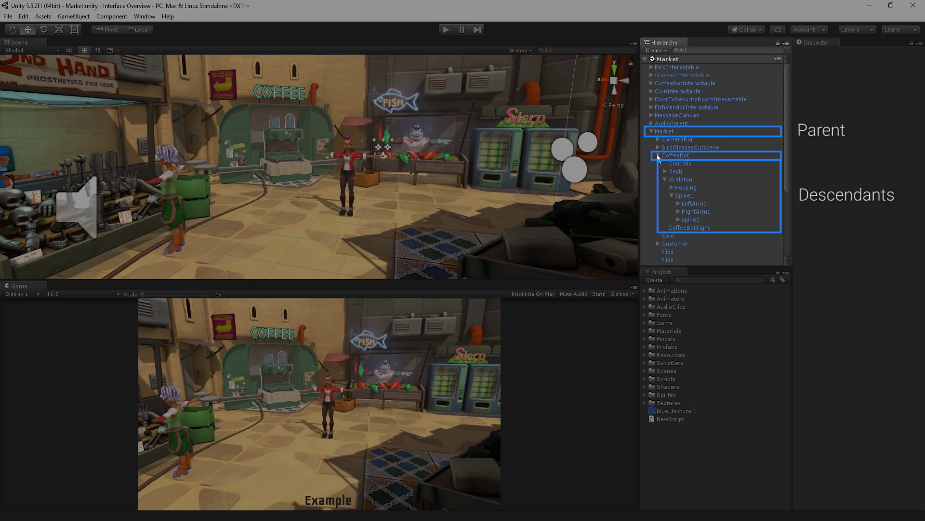
left_click(657, 155)
left_click_drag(700, 212, 713, 225)
left_click_drag(680, 250, 685, 206)
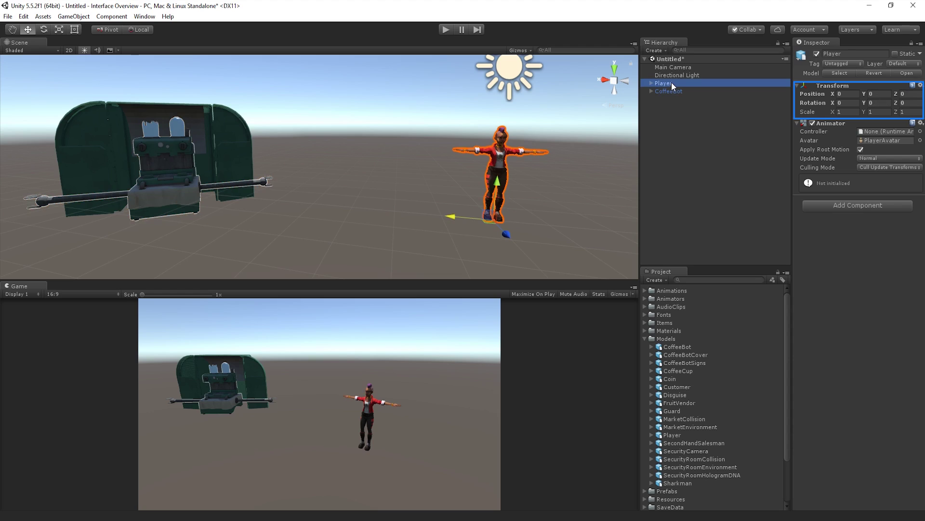
Nest Player under CoffeeBot and check CoffeeBot's transform values.
left_click_drag(672, 82, 681, 92)
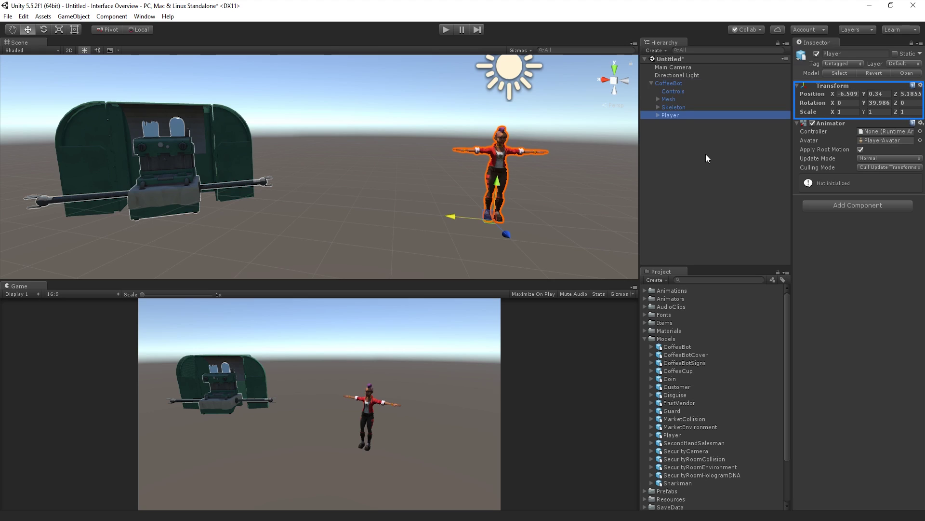
left_click(677, 83)
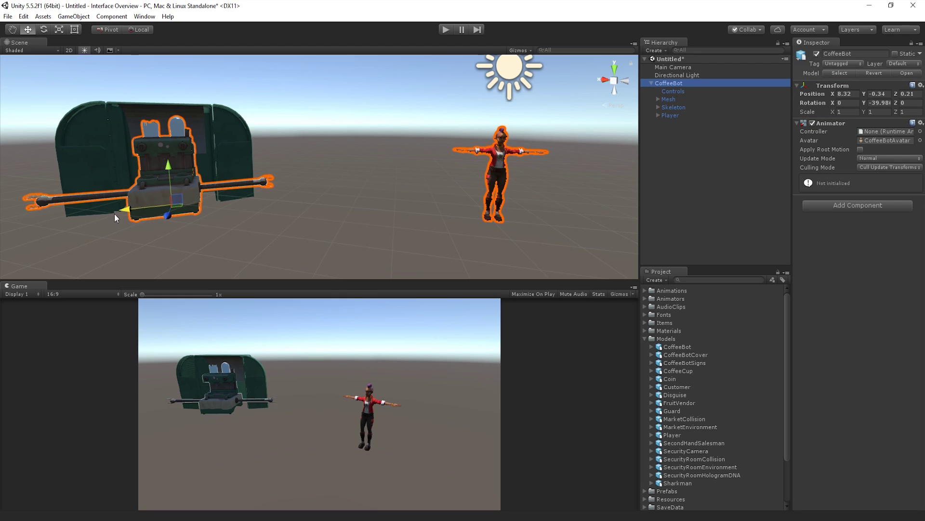
Nudge CoffeeBot, scale it up to 1.0466, and undo a trial tilt.
mouse_move(122, 212)
left_mouse_down()
mouse_move(233, 204)
mouse_move(136, 221)
left_mouse_up()
key("r")
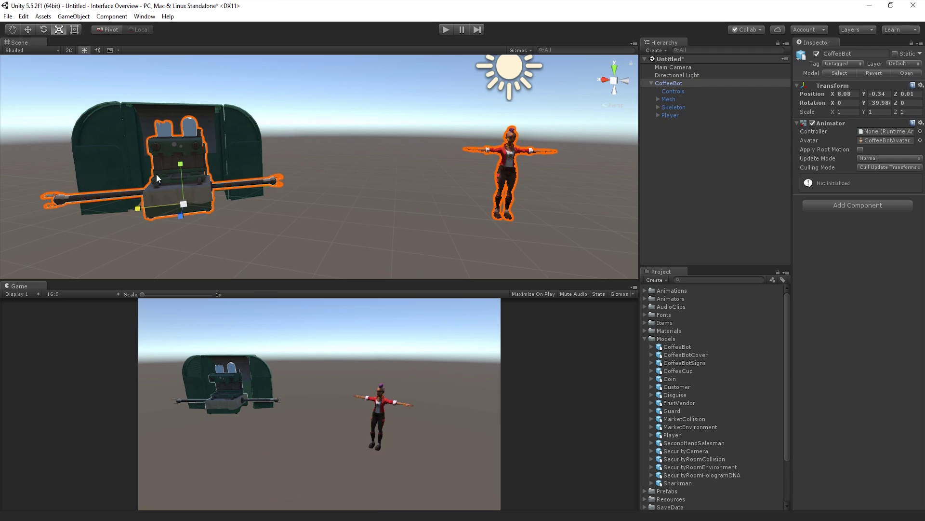
mouse_move(183, 204)
left_mouse_down()
mouse_move(212, 196)
mouse_move(186, 208)
left_mouse_up()
key("e")
left_click_drag(195, 161, 220, 190)
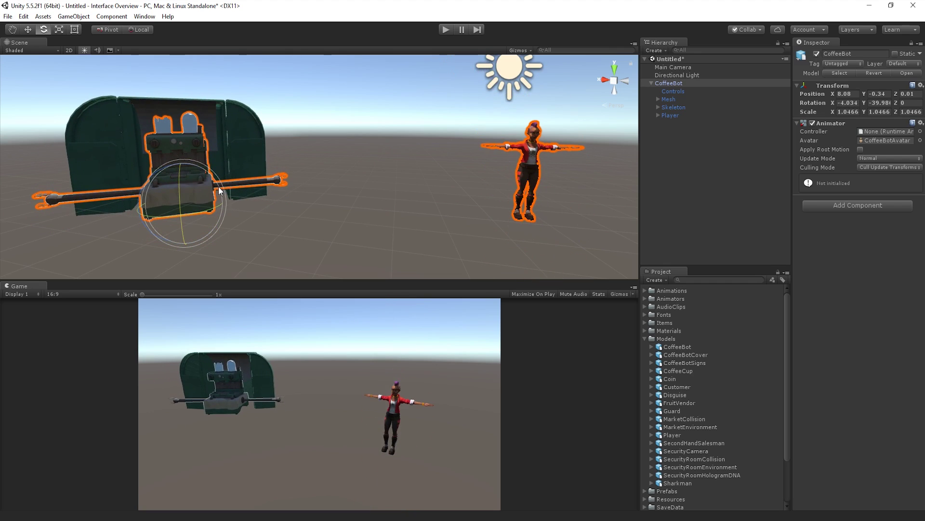
key("ctrl+z")
Return to the Move tool and shift Player along X to -5.47.
left_click(29, 30)
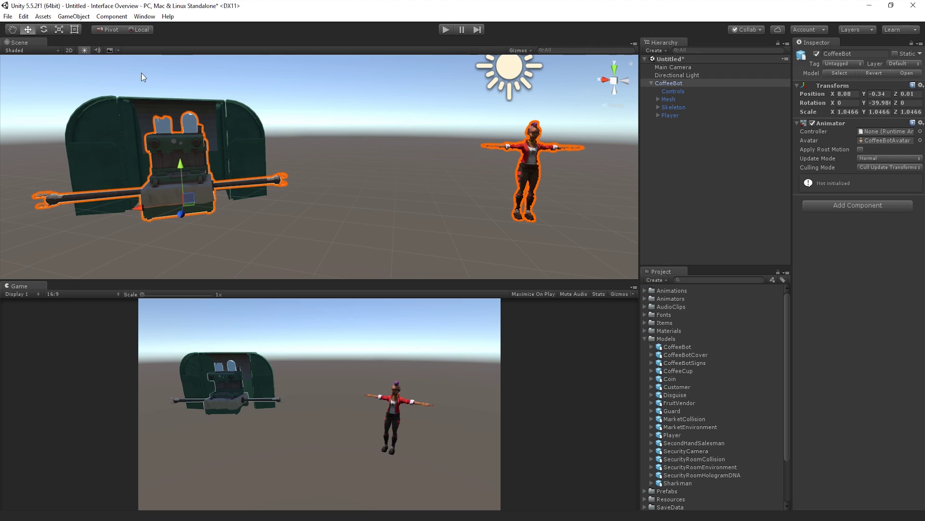
left_click(671, 115)
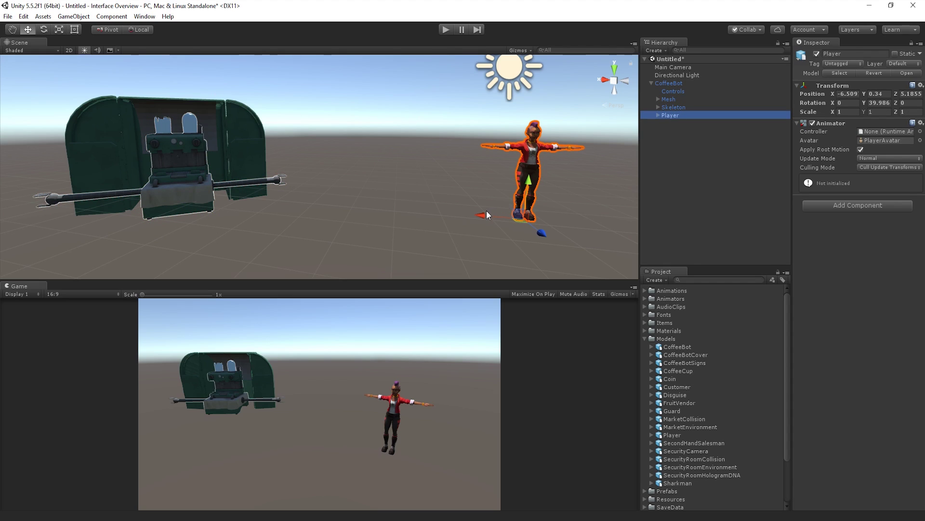
mouse_move(483, 215)
left_mouse_down()
mouse_move(340, 218)
mouse_move(488, 222)
left_mouse_up()
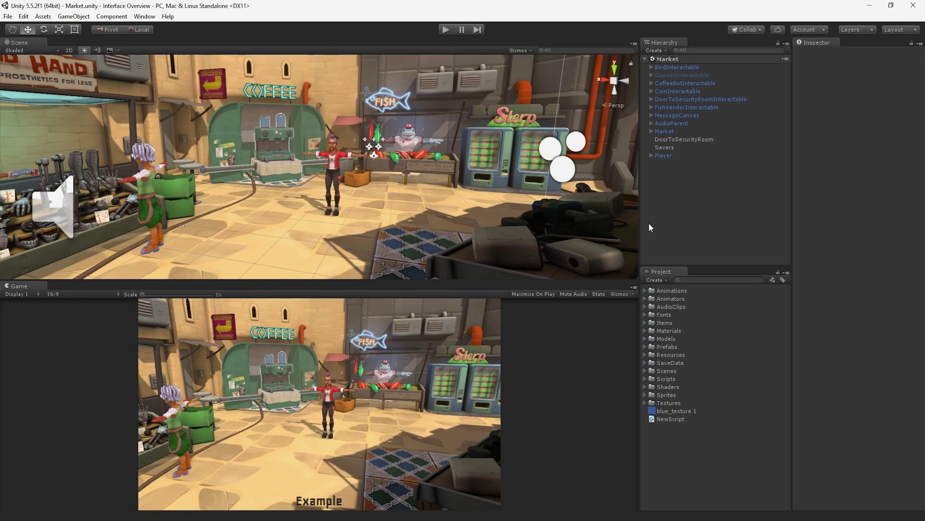
left_click(654, 51)
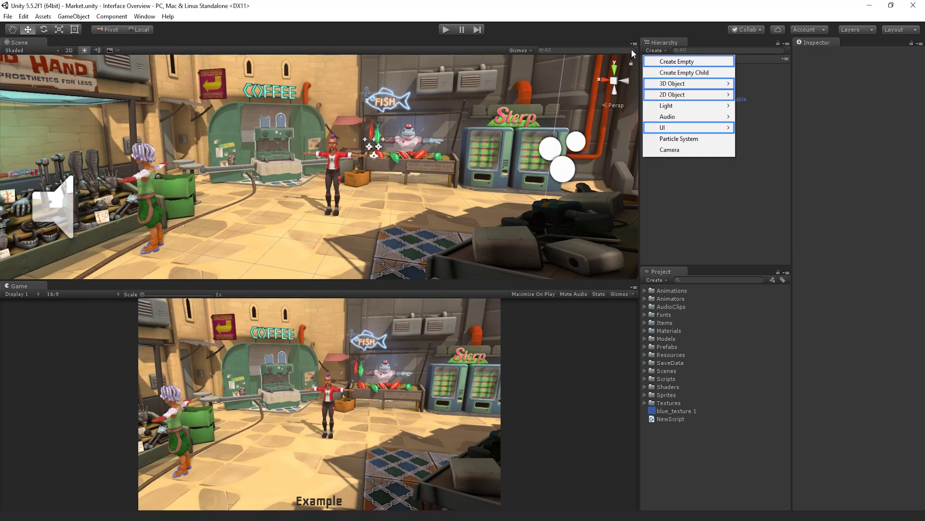
left_click(632, 49)
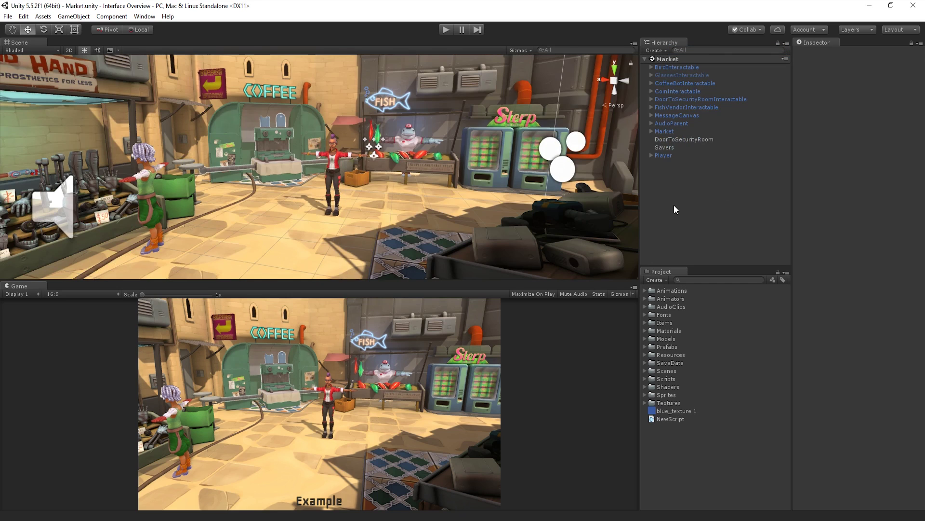
Search the Hierarchy for 'coffee', then change the filter to 't:Animator'.
left_click(703, 49)
type("coffe")
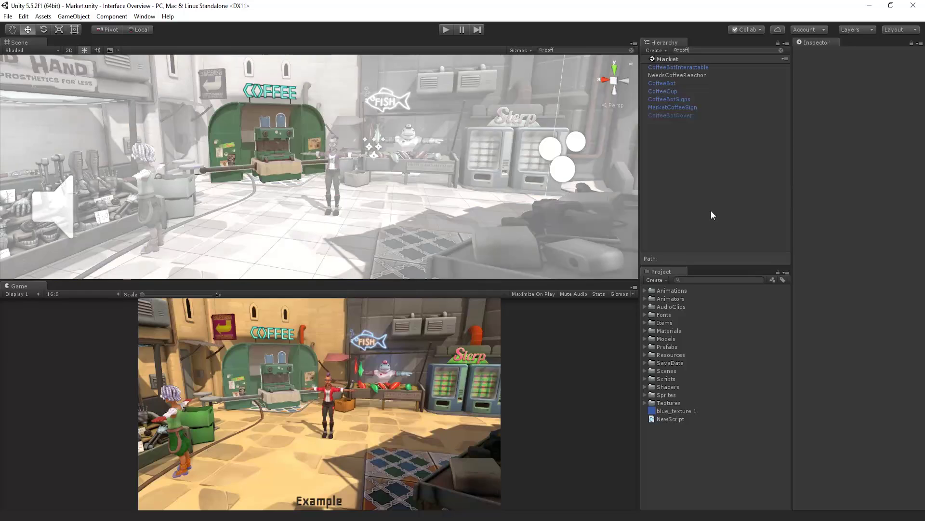
type("e")
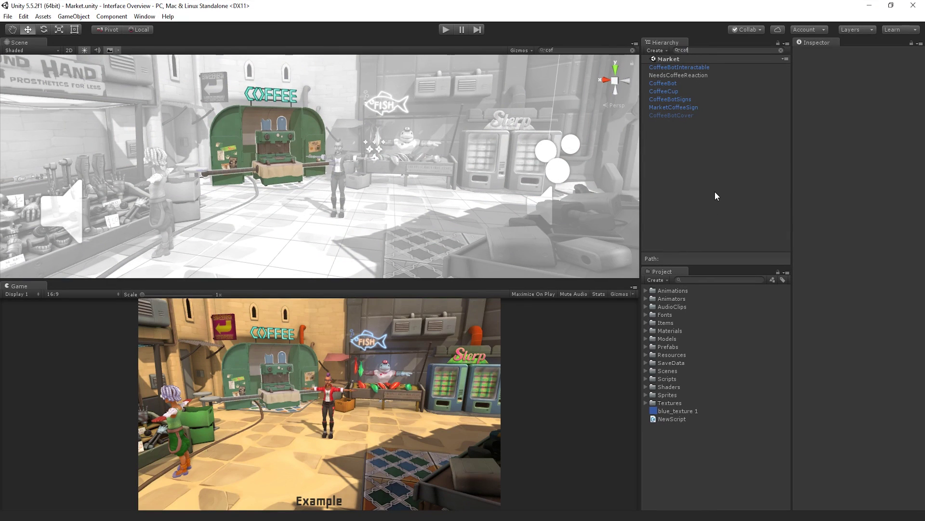
type("t")
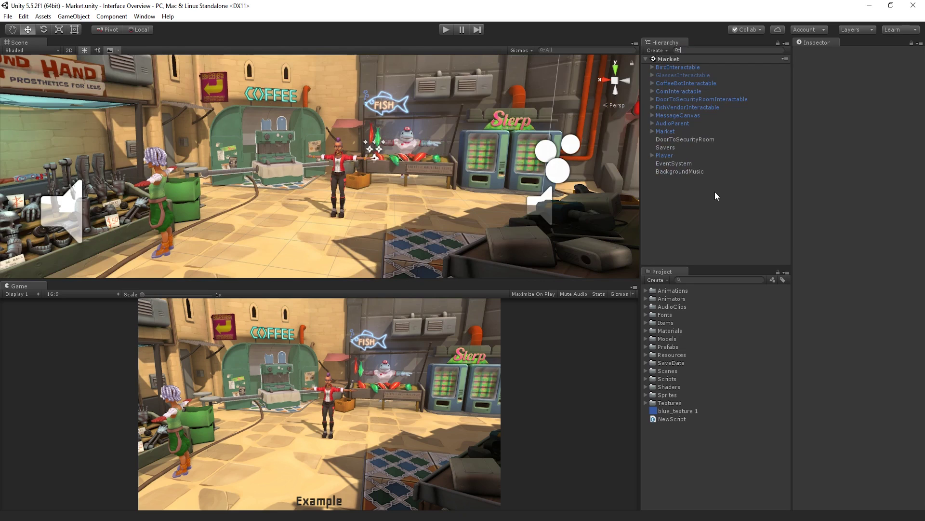
type(":Animator")
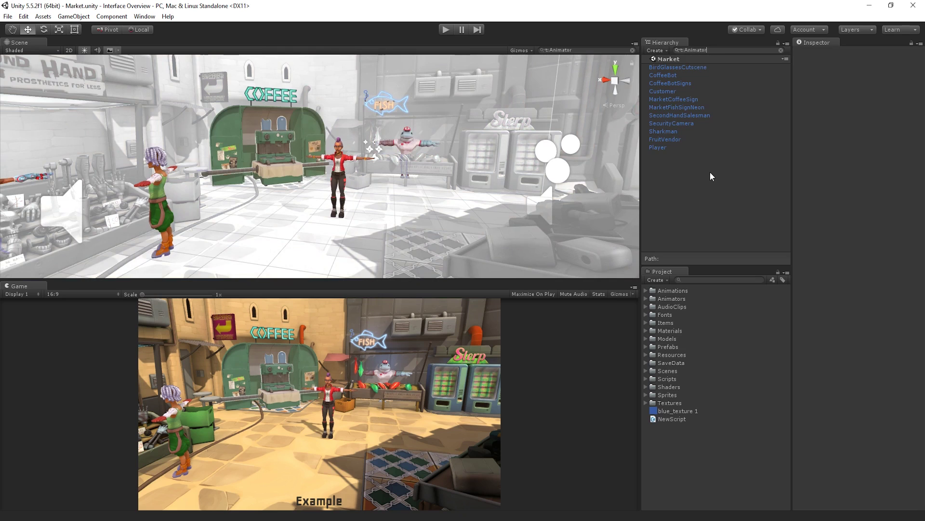
Select MarketCoffeeSign in the results, then clear the search to see it under Market.
left_click(672, 99)
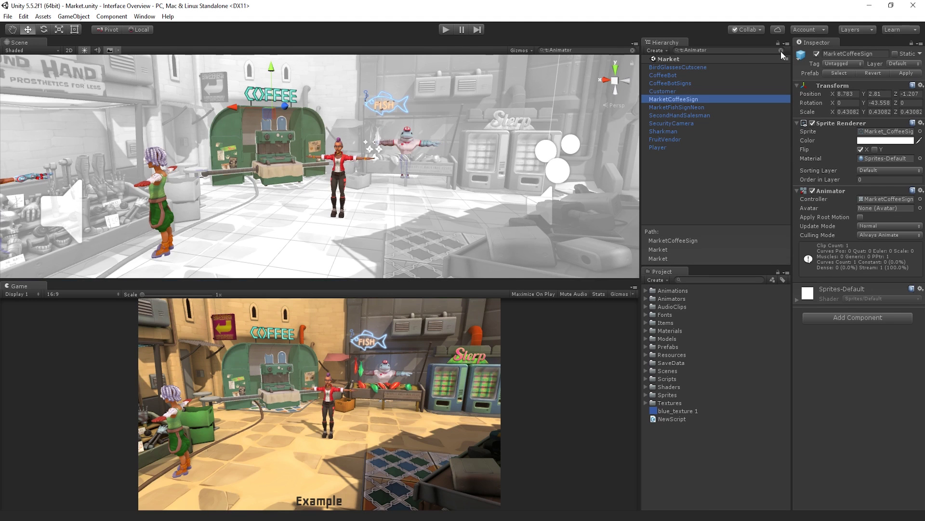
left_click(781, 51)
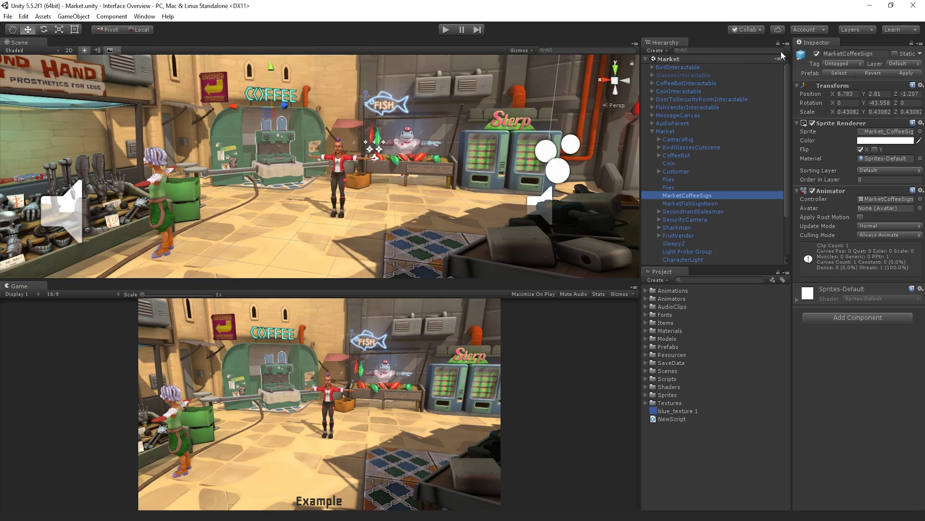